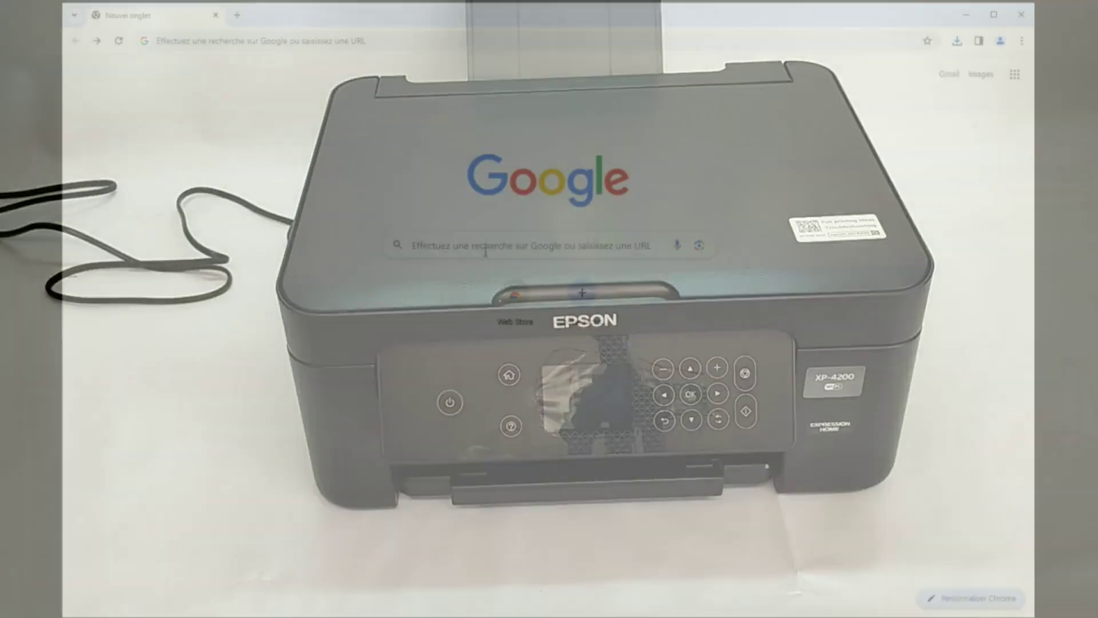
# Step: Search Google for "inkchip" and open the inkchip.net website, dismissing the translation offer
pyautogui.click(485, 250)
pyautogui.write('inkchip')
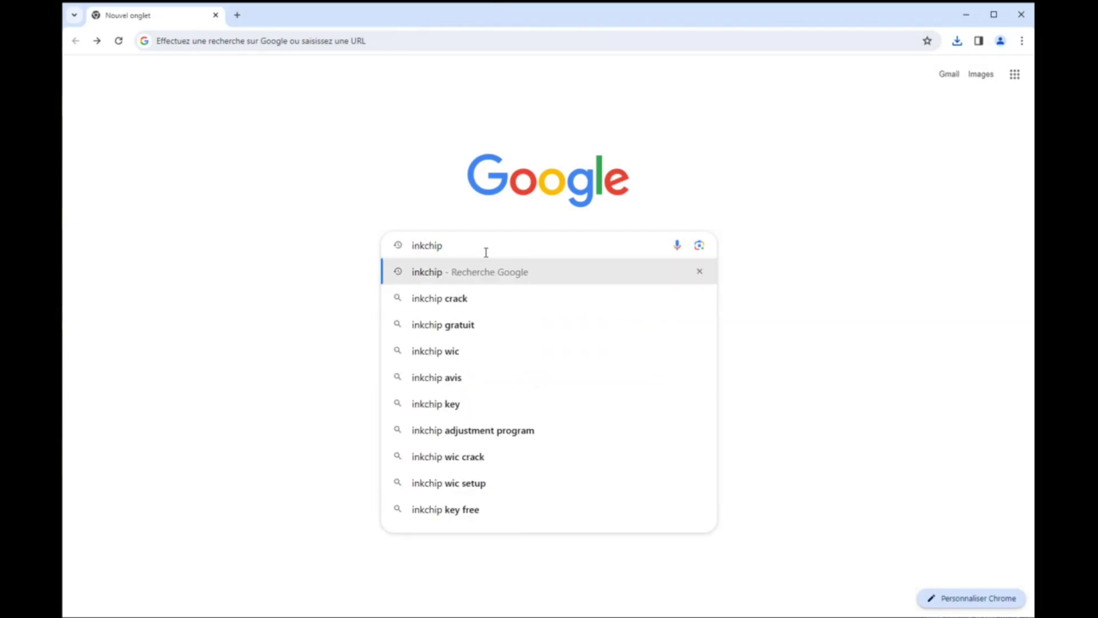
pyautogui.press('Return')
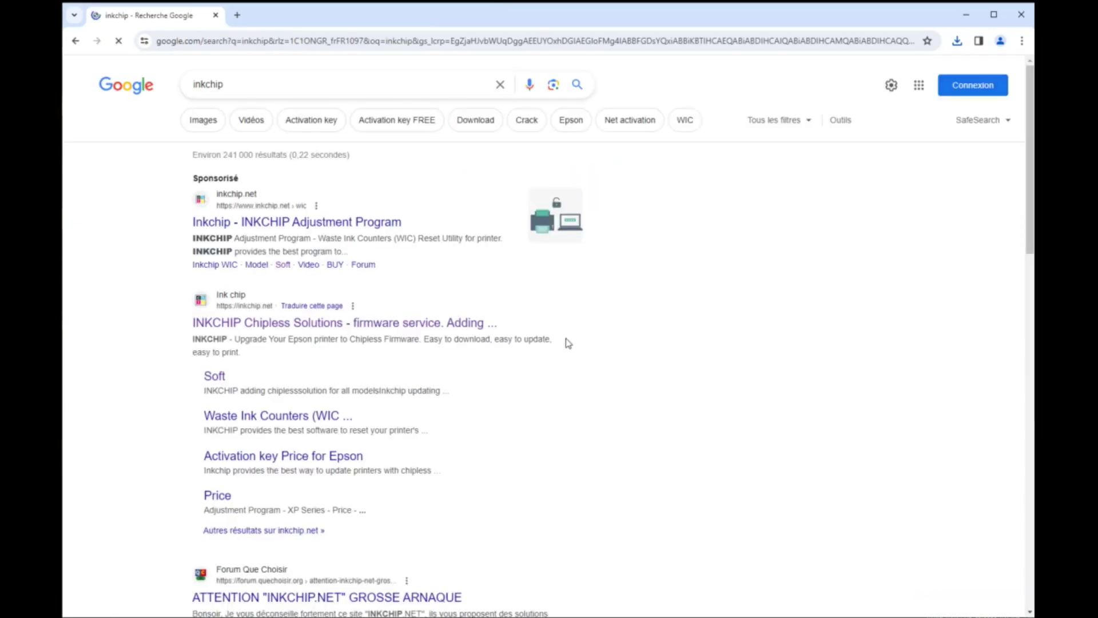
pyautogui.scroll(-1, 567, 343)
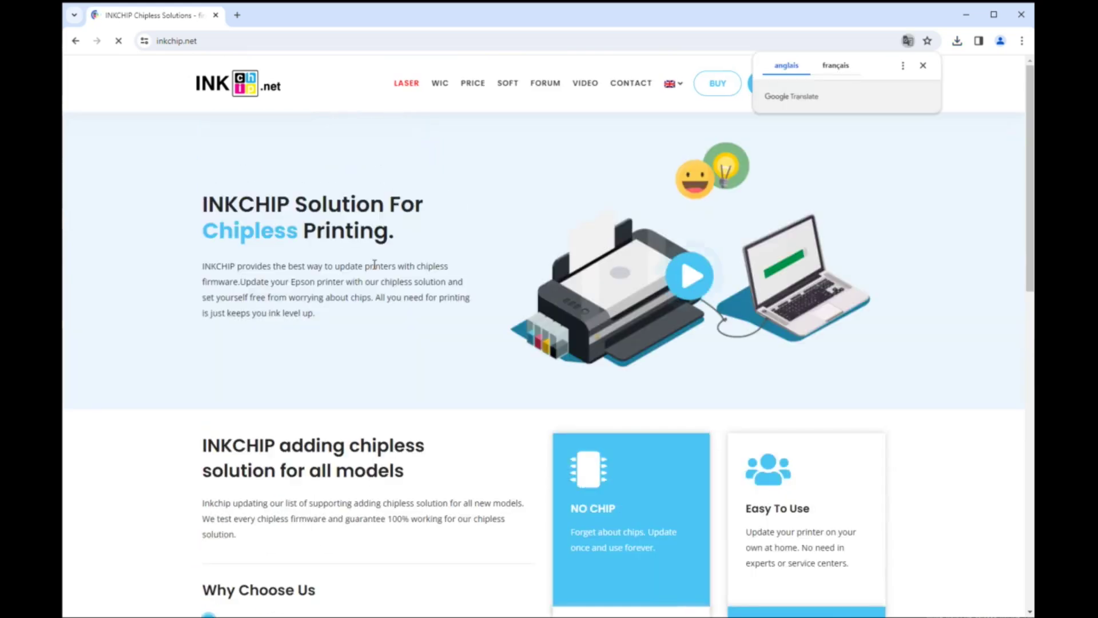
pyautogui.click(923, 67)
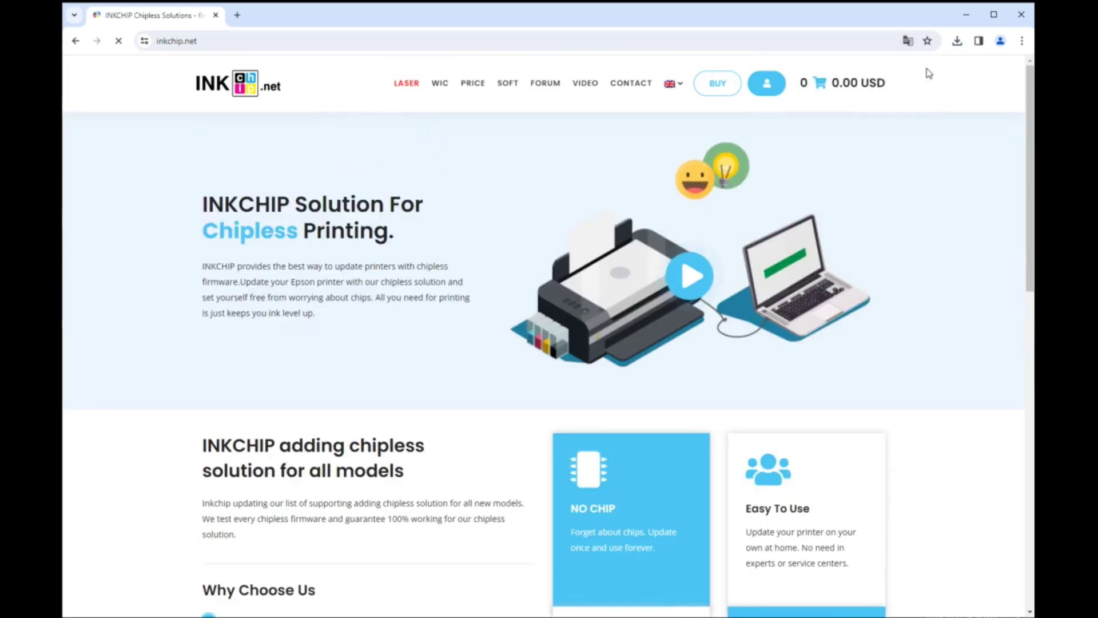
pyautogui.scroll(-4, 142, 230)
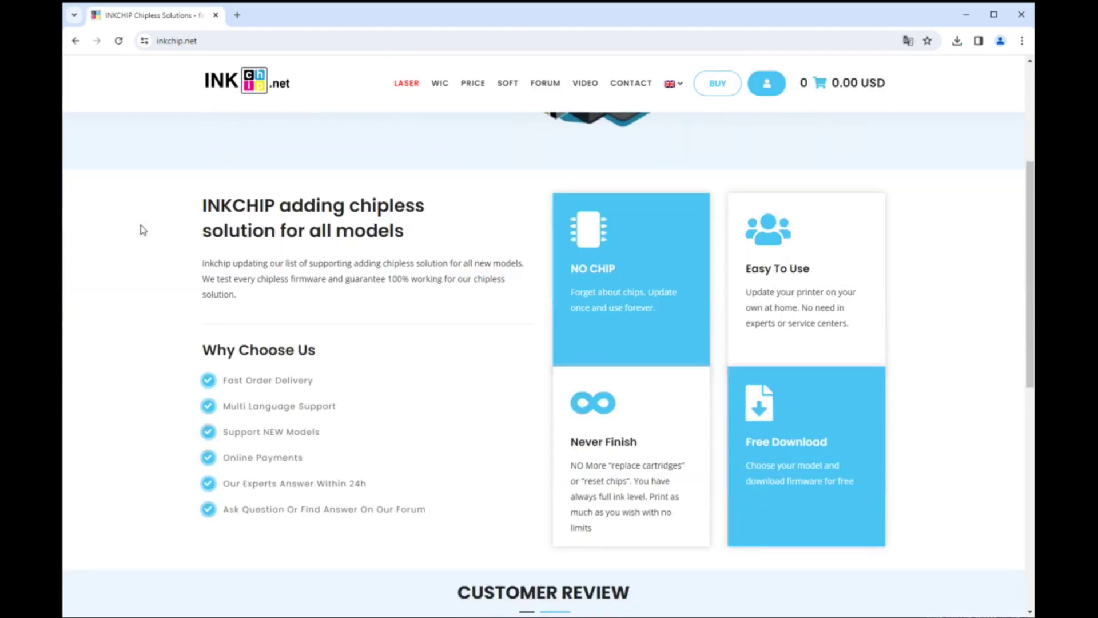
pyautogui.scroll(5, 143, 231)
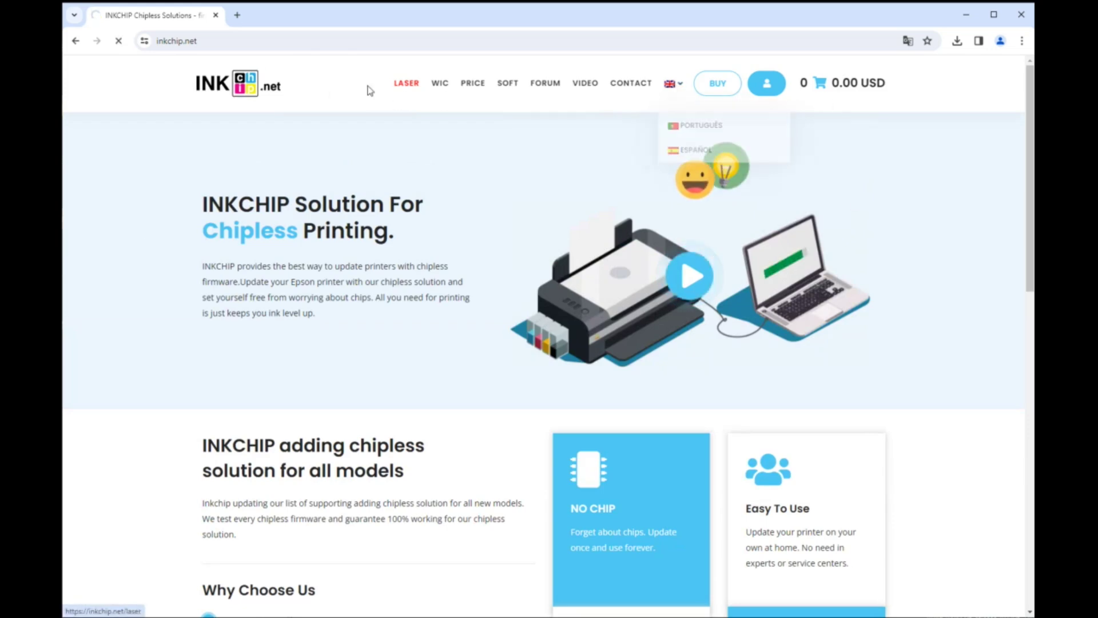
# Step: Download the firmware and activation archives for the XP-4200 from the site's Soft page
pyautogui.click(506, 86)
pyautogui.scroll(-5, 464, 164)
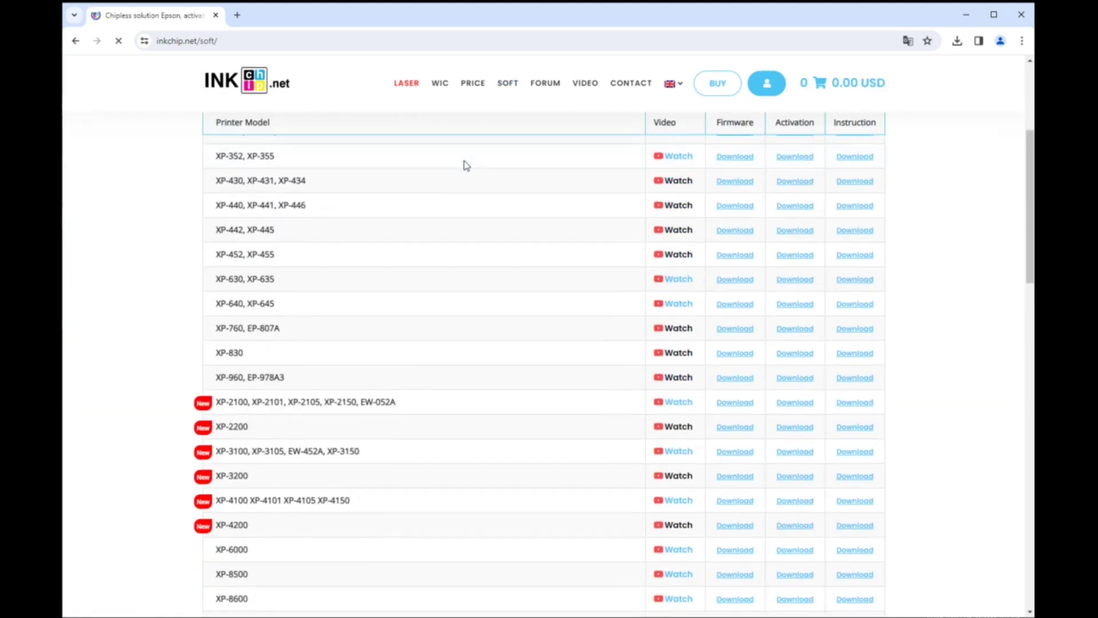
pyautogui.scroll(3, 466, 165)
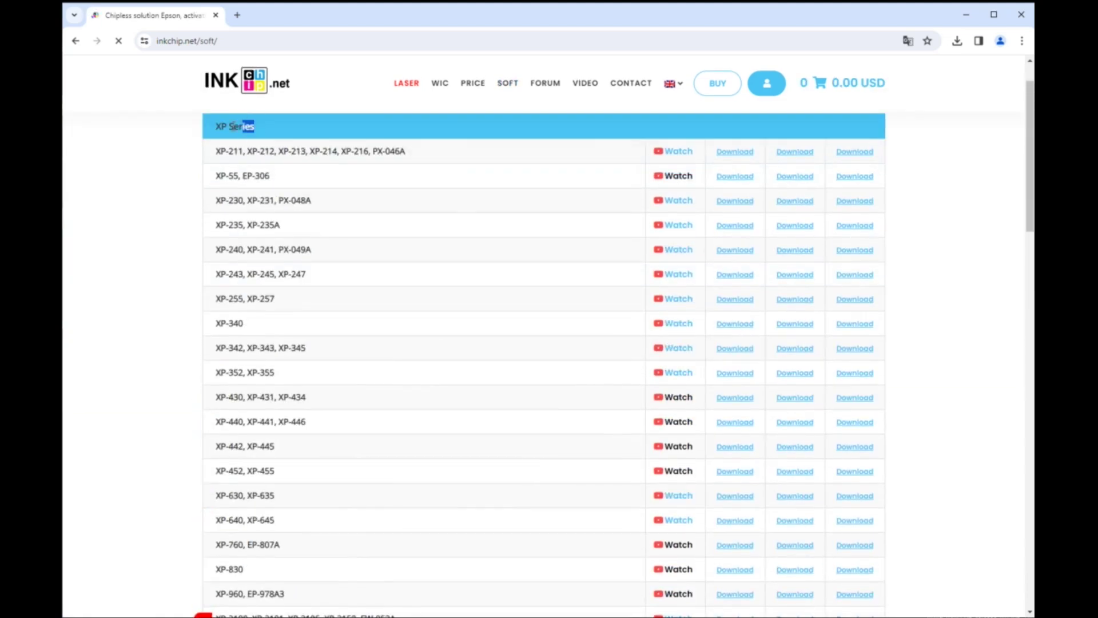
pyautogui.scroll(-8, 290, 161)
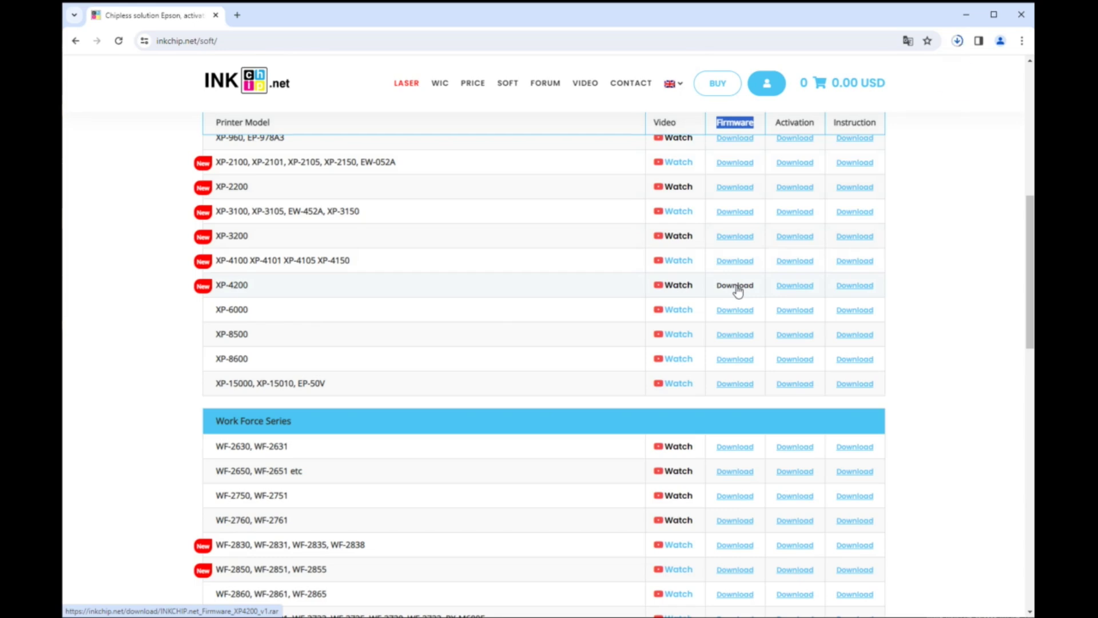
pyautogui.click(778, 126)
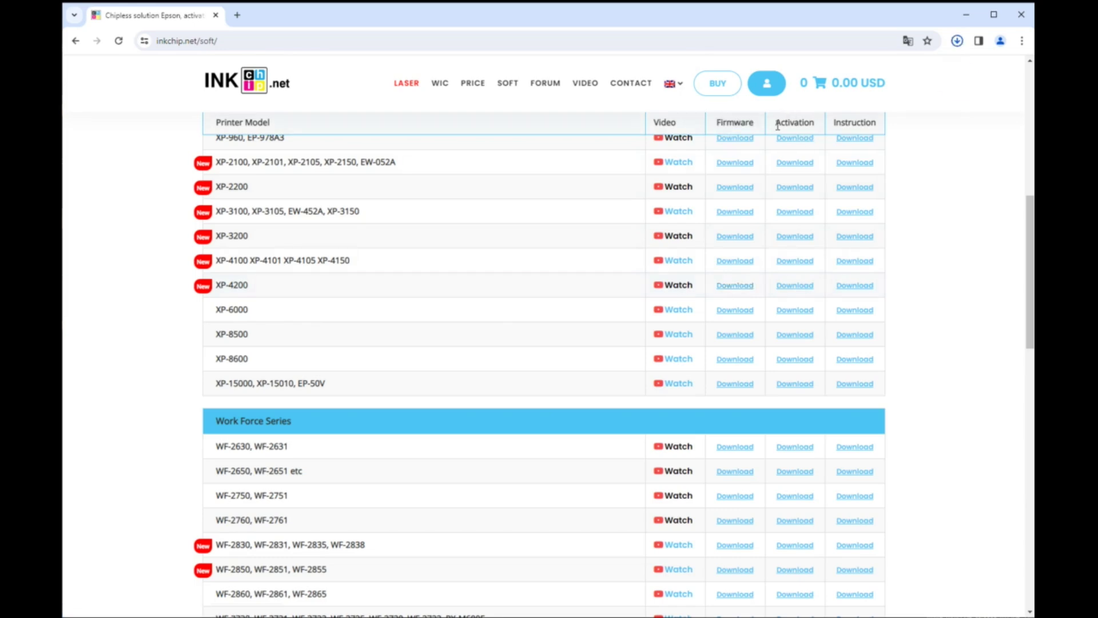
pyautogui.click(796, 289)
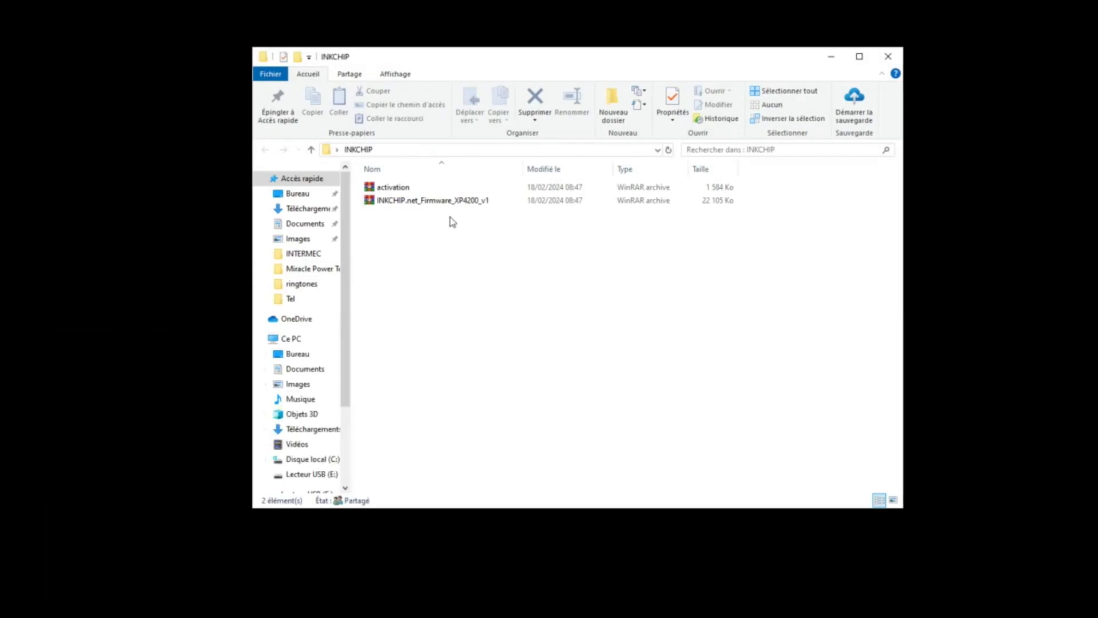
# Step: Extract the INKCHIP.net_Firmware_XP4200_v1 archive into a folder of the same name and close the archive
pyautogui.doubleClick(441, 200)
pyautogui.click(409, 277)
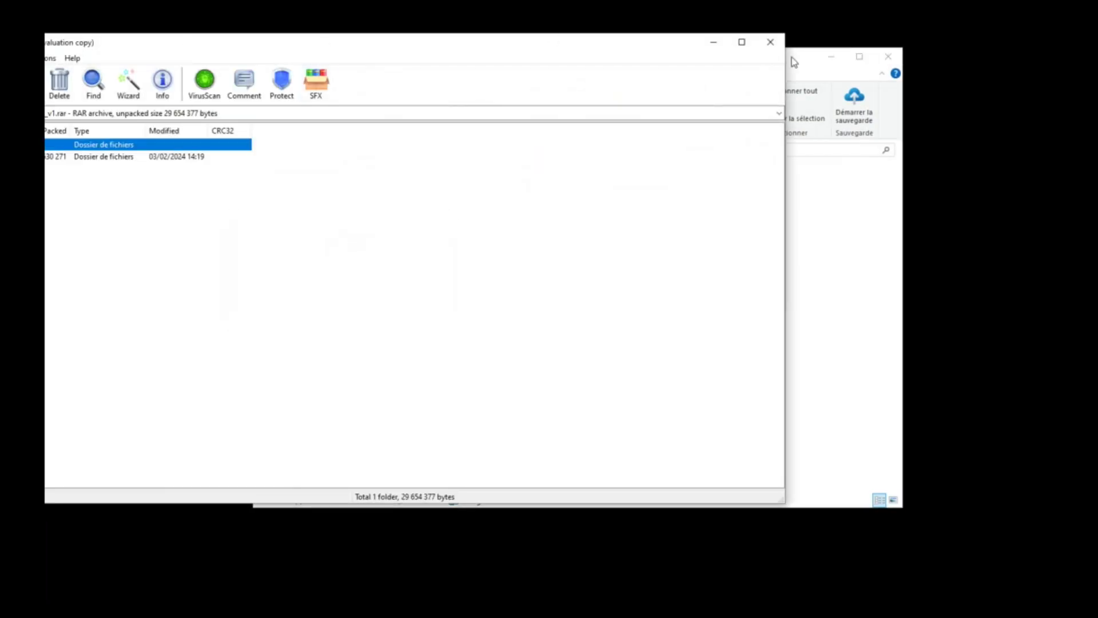
pyautogui.click(215, 114)
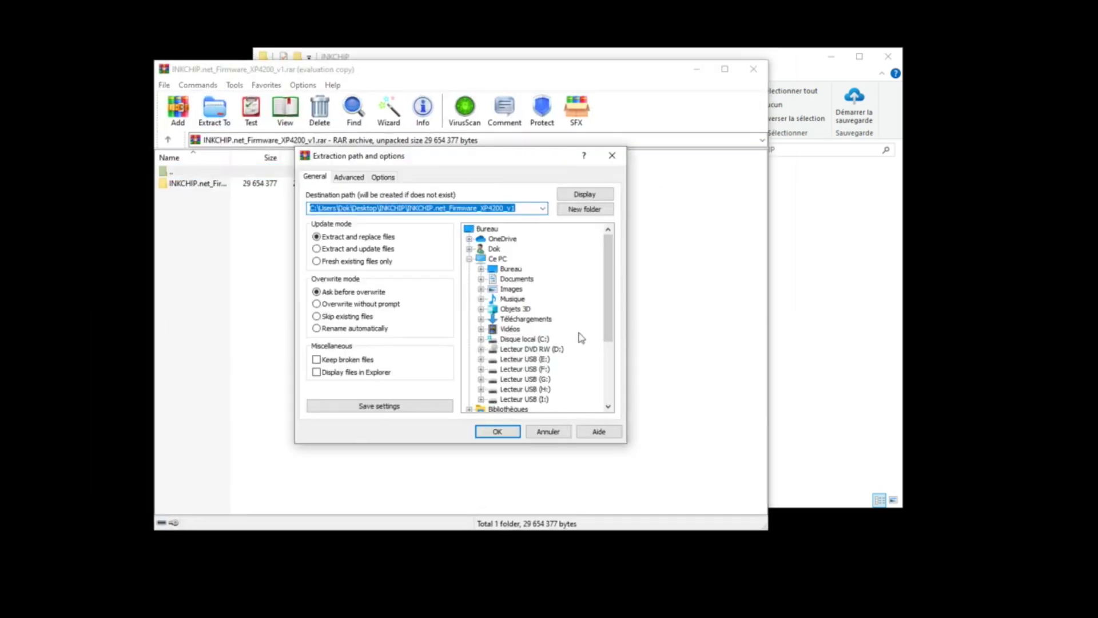
pyautogui.click(498, 432)
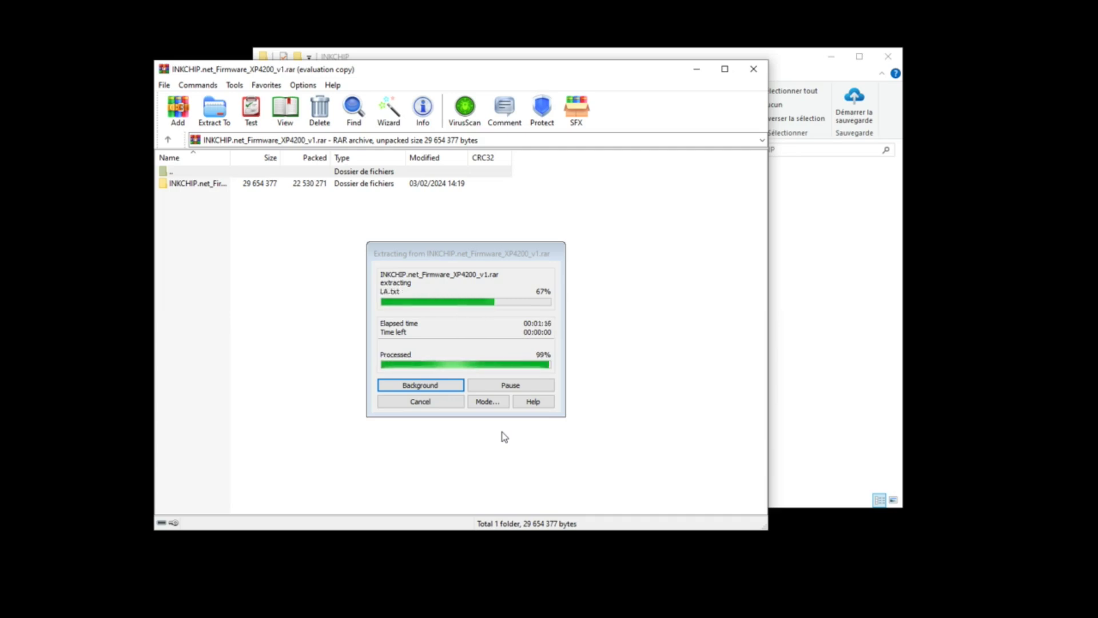
pyautogui.click(751, 69)
# Step: Extract the activation archive into its own folder inside INKCHIP and close the archive
pyautogui.doubleClick(397, 200)
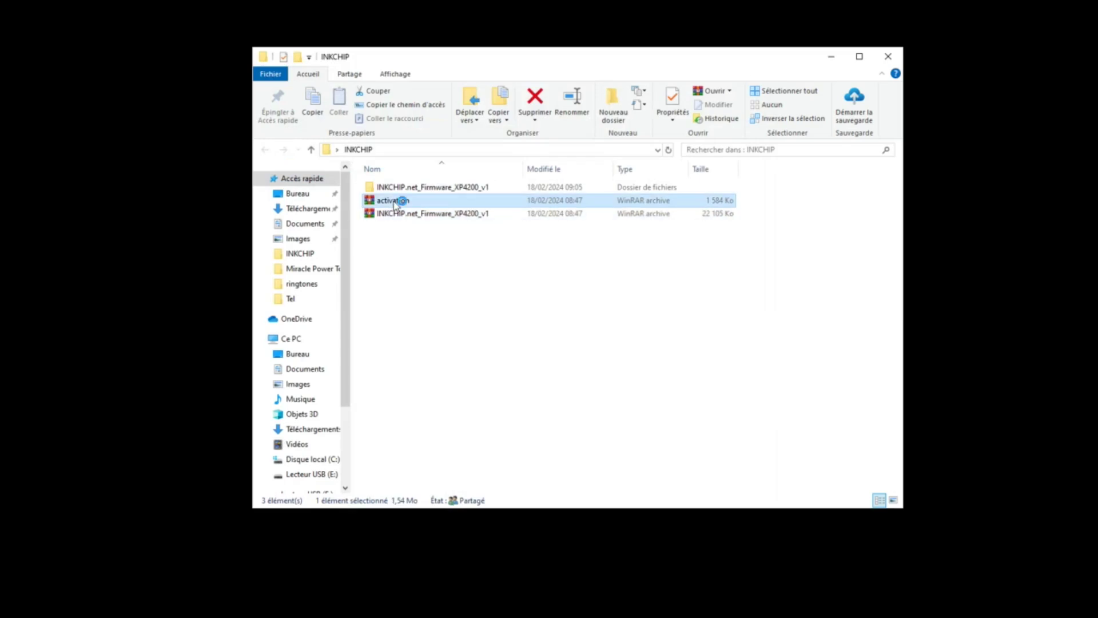
pyautogui.click(215, 109)
pyautogui.click(495, 431)
pyautogui.click(753, 69)
# Step: Launch the INKCHIP.net_Firmware_XP4200_v1 application from the extracted, nested firmware folder
pyautogui.doubleClick(445, 207)
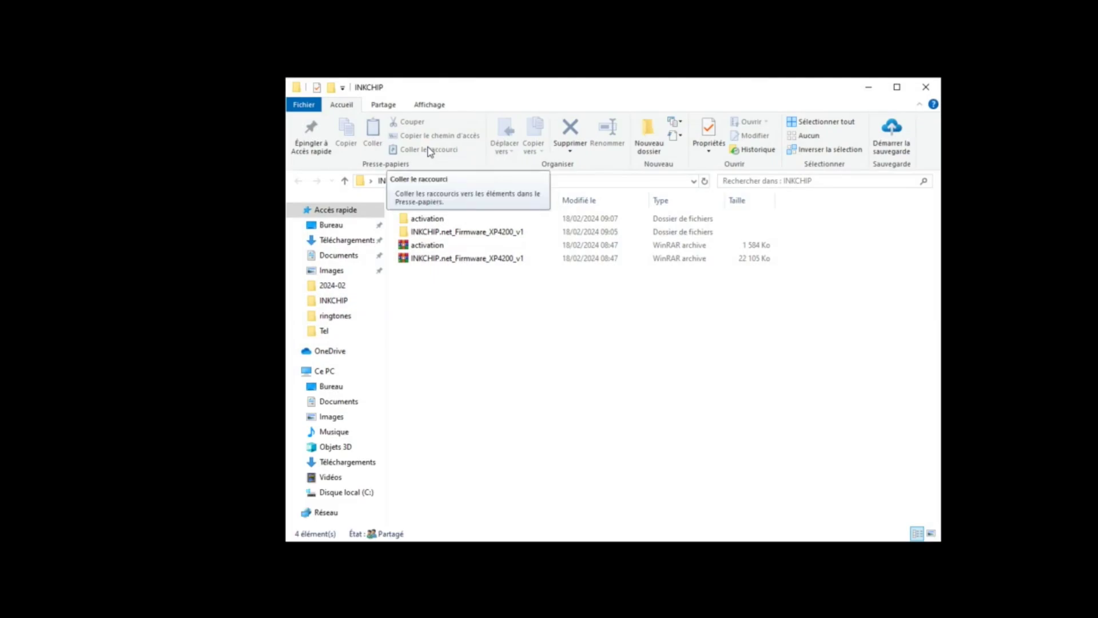
pyautogui.doubleClick(499, 232)
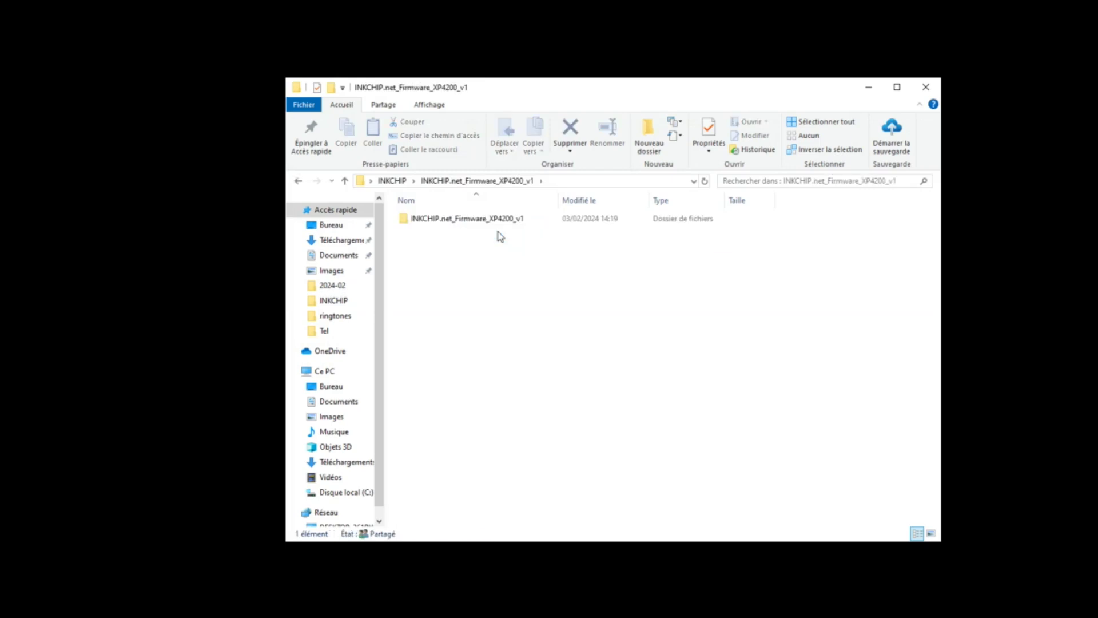
pyautogui.doubleClick(493, 224)
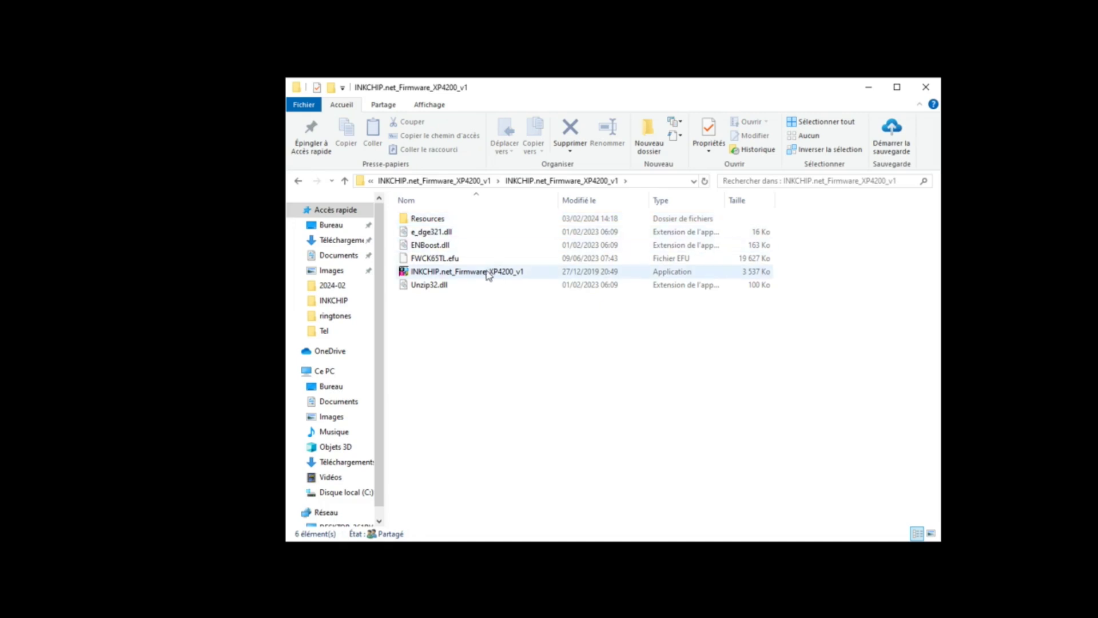
pyautogui.click(485, 276)
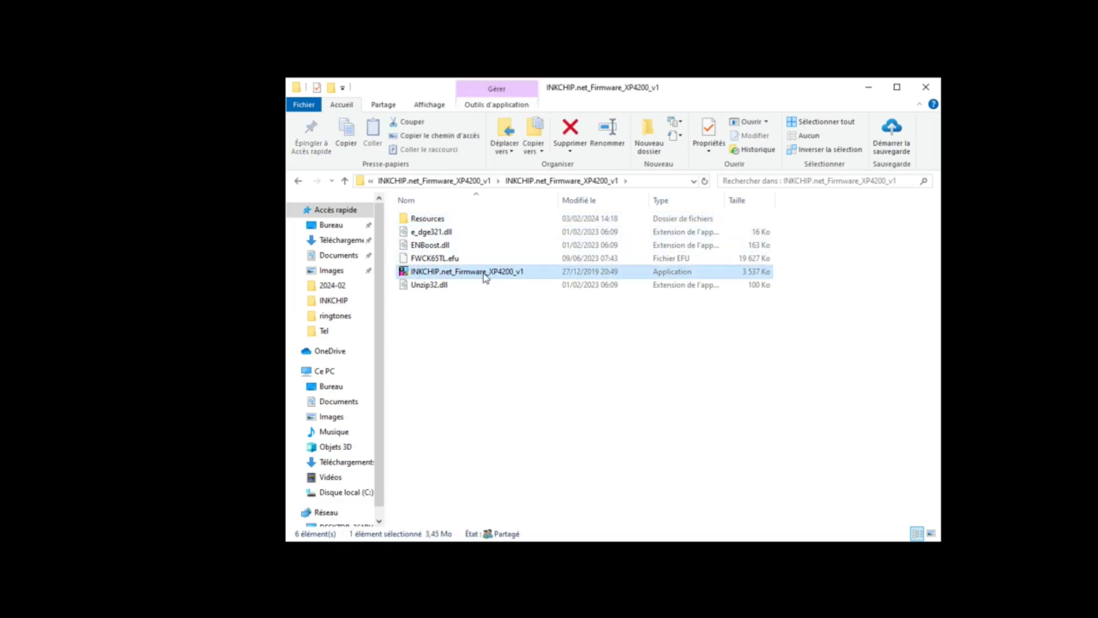
pyautogui.doubleClick(486, 277)
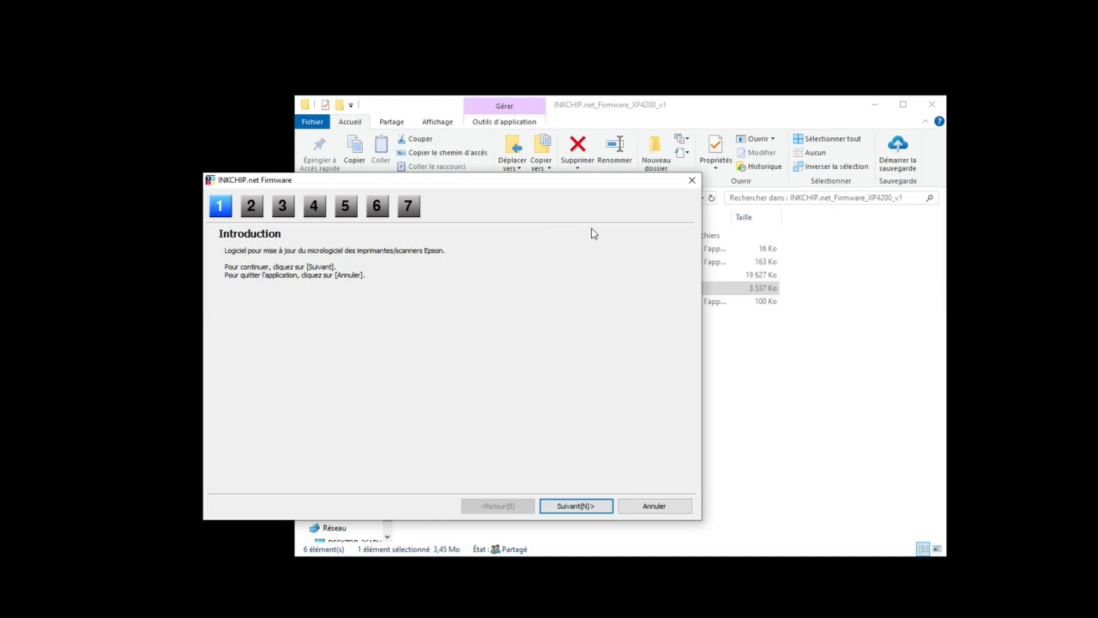
# Step: Accept the software licence agreement and proceed past the update instructions to the printer selection
pyautogui.click(576, 507)
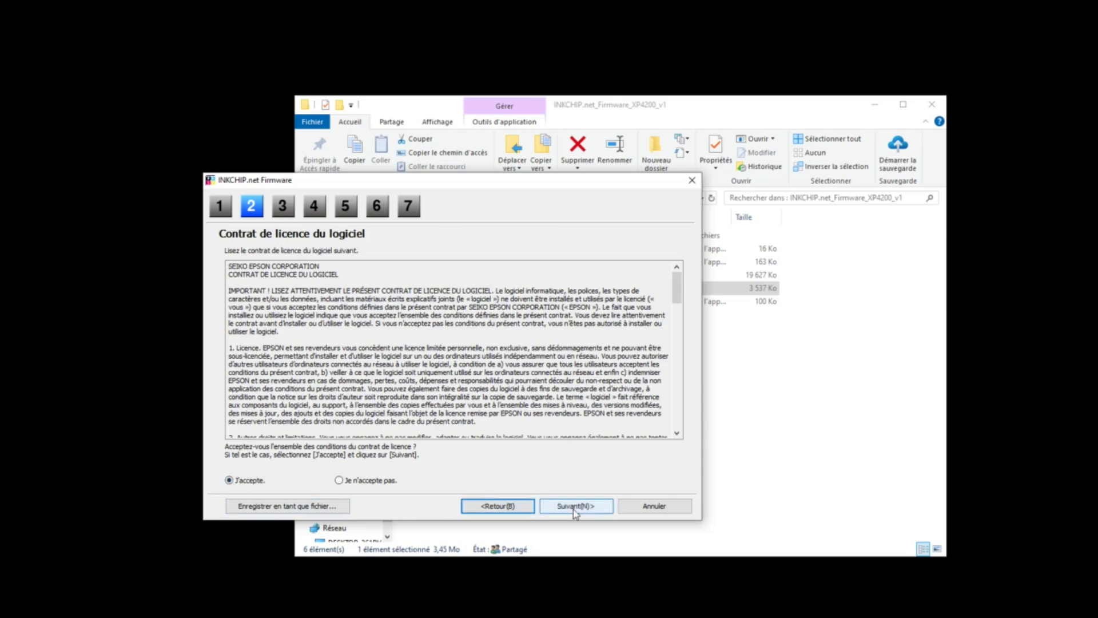
pyautogui.click(575, 507)
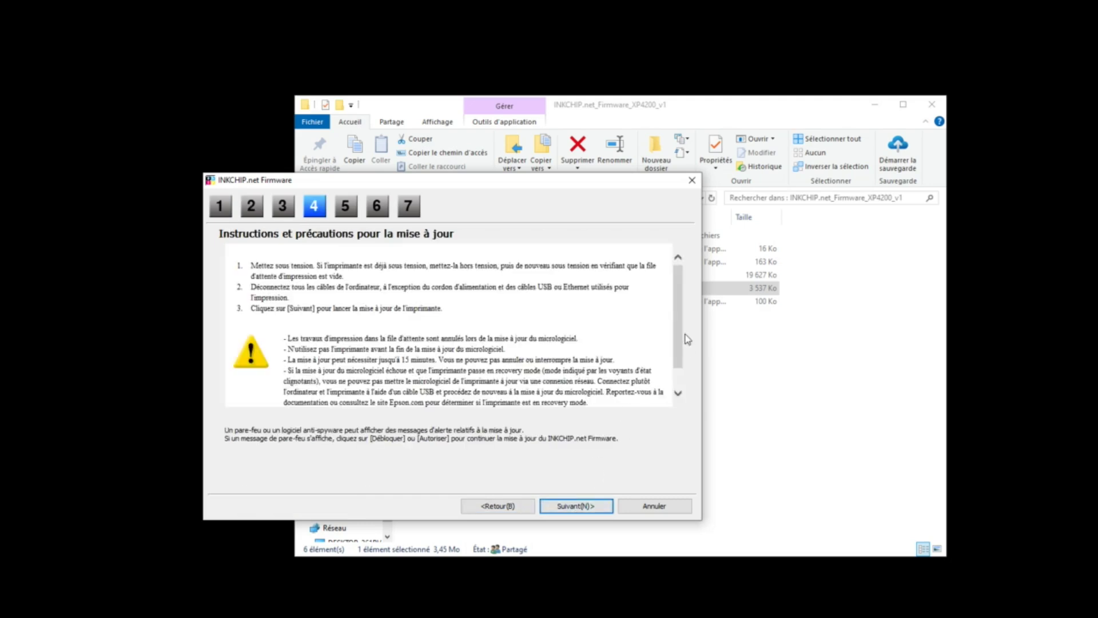
pyautogui.scroll(-1, 680, 345)
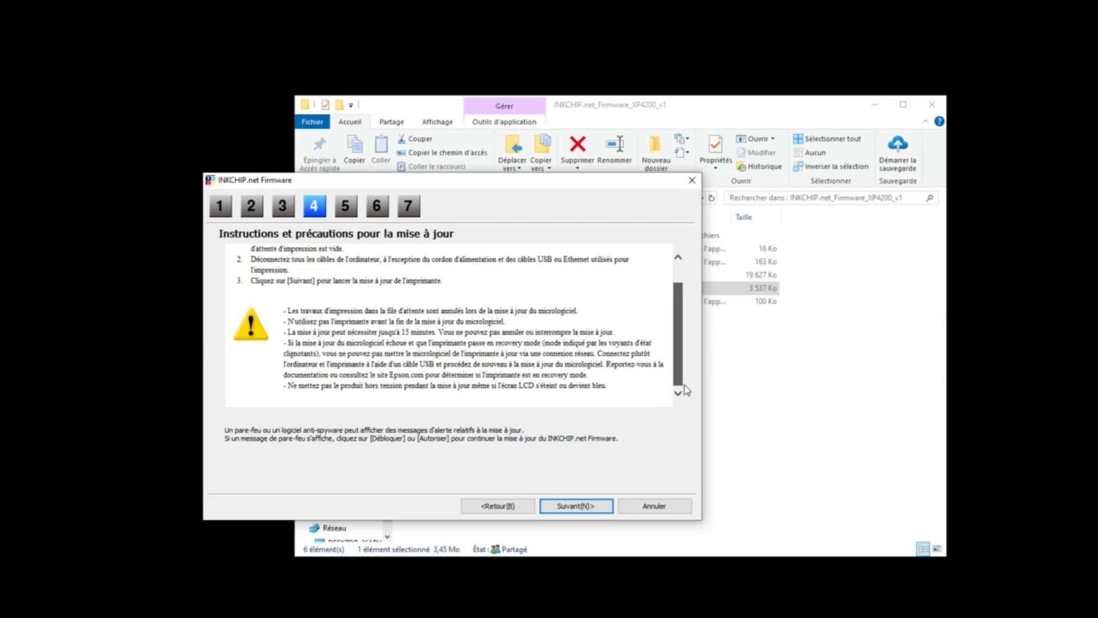
pyautogui.click(586, 507)
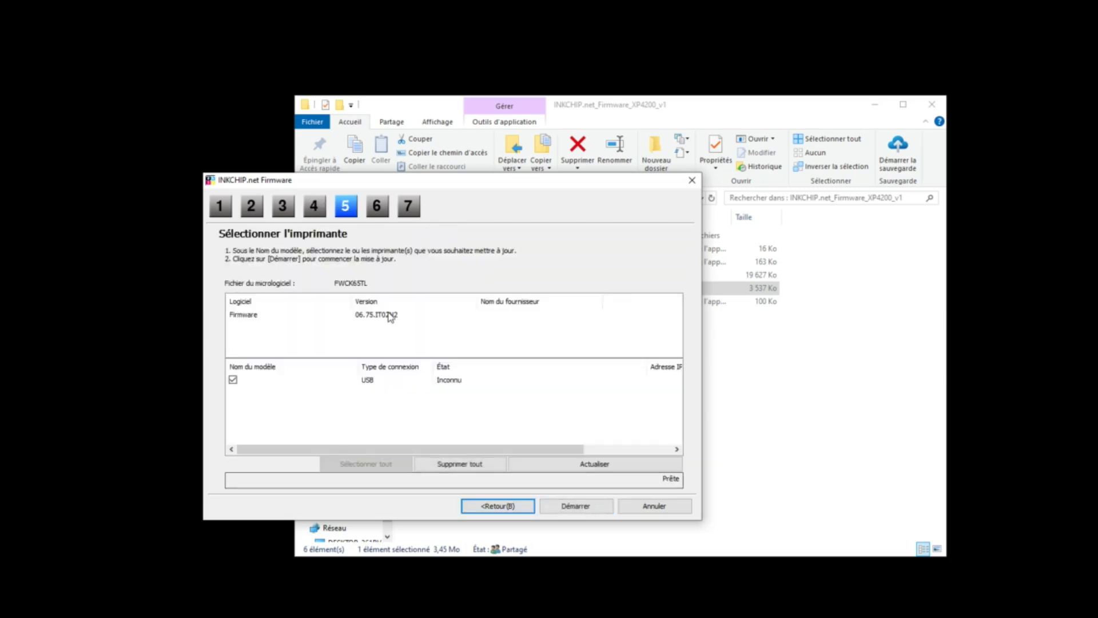
# Step: Start and confirm the firmware update for the USB-connected printer, finishing the wizard once the transfer completes
pyautogui.click(391, 316)
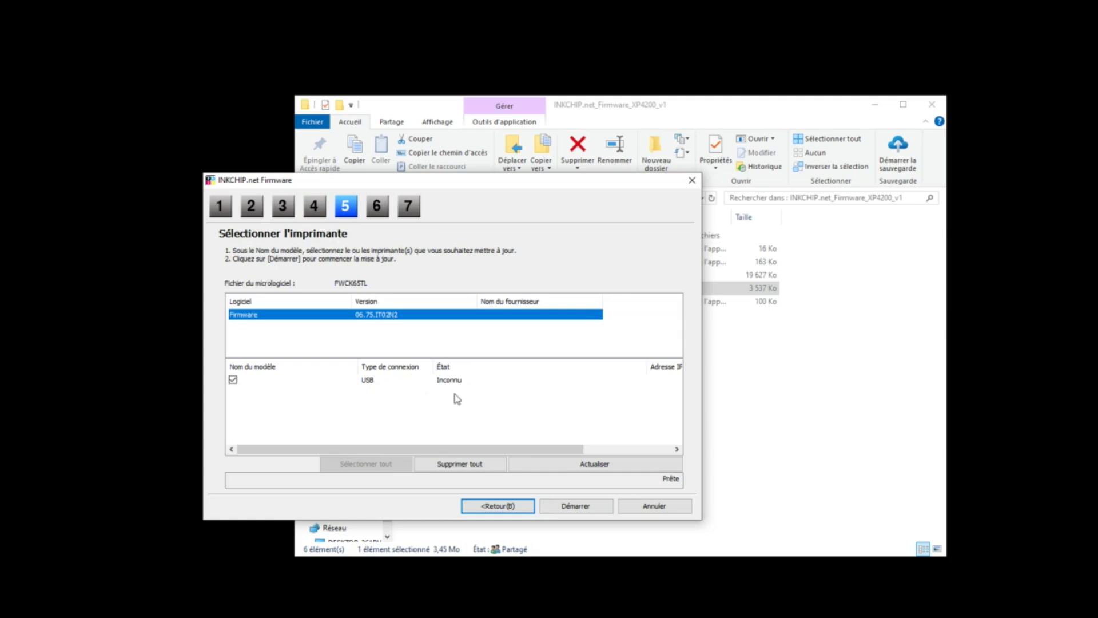
pyautogui.click(456, 381)
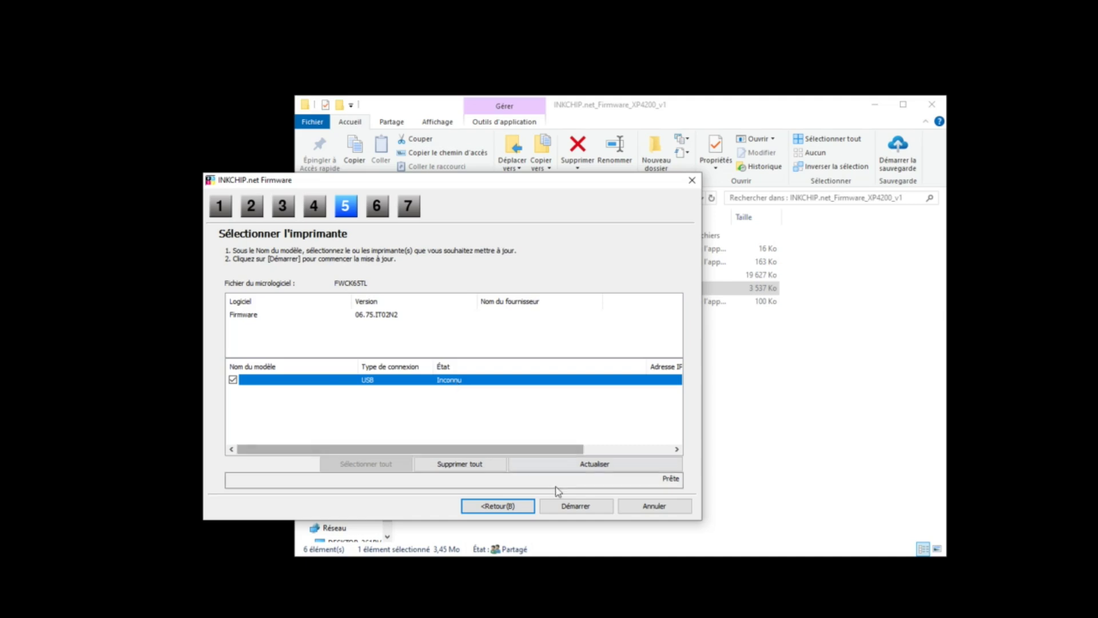
pyautogui.click(572, 508)
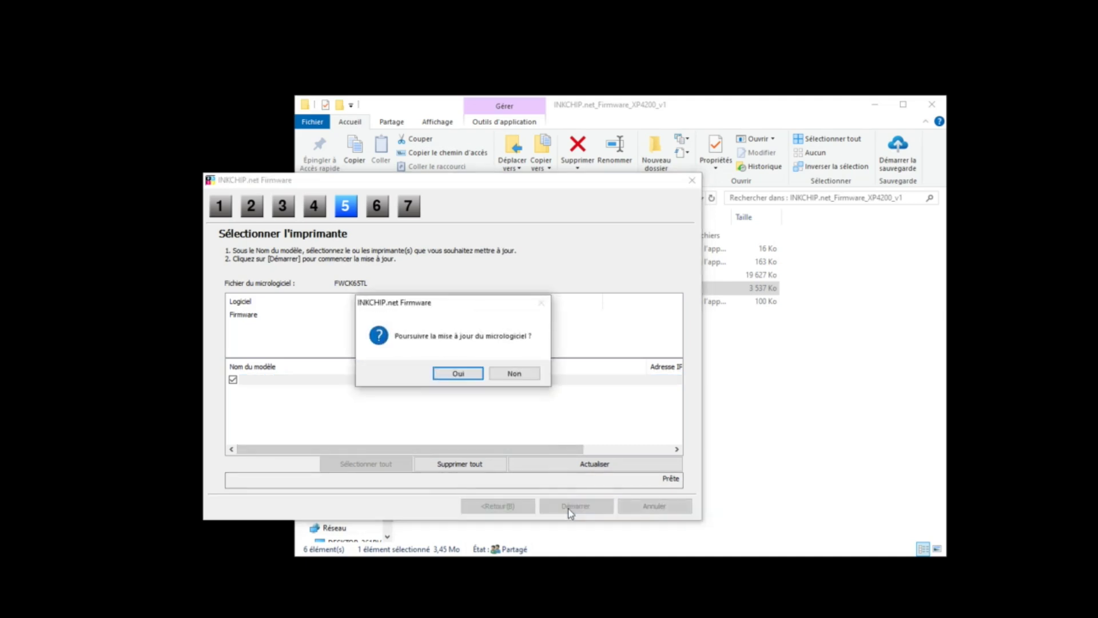
pyautogui.click(465, 379)
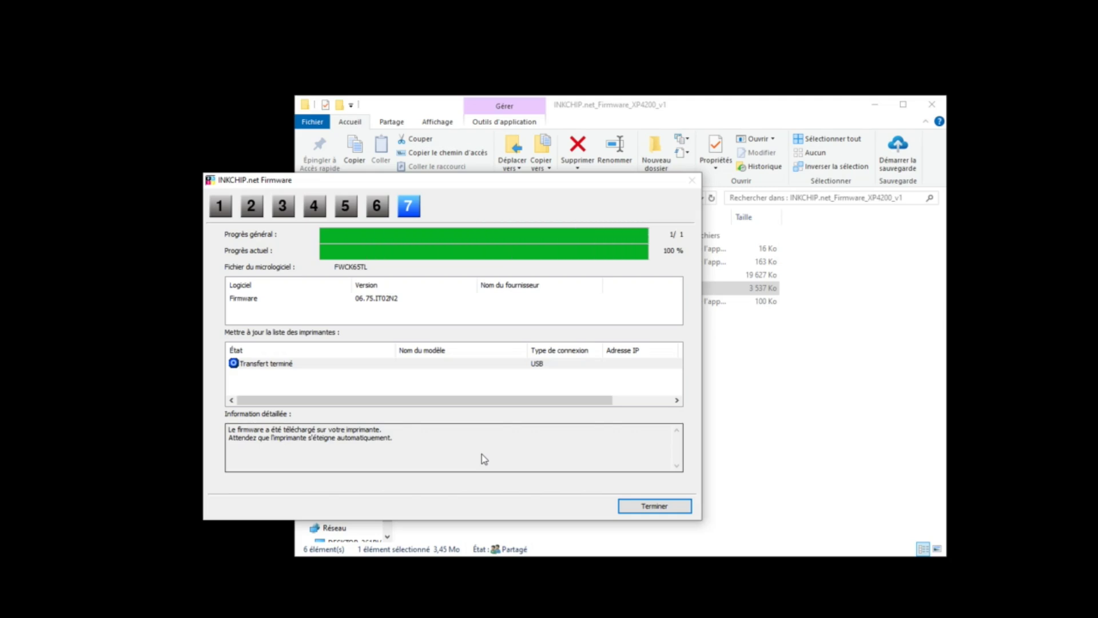
pyautogui.click(652, 507)
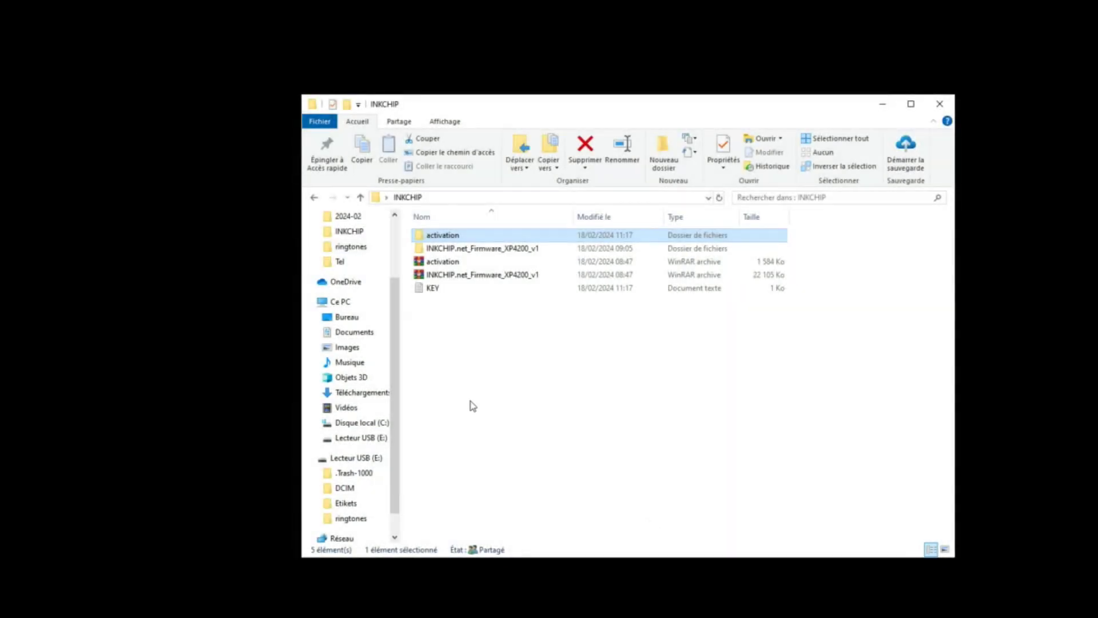
# Step: Copy the activation key from the KEY text file in the INKCHIP folder and minimise the file
pyautogui.click(472, 406)
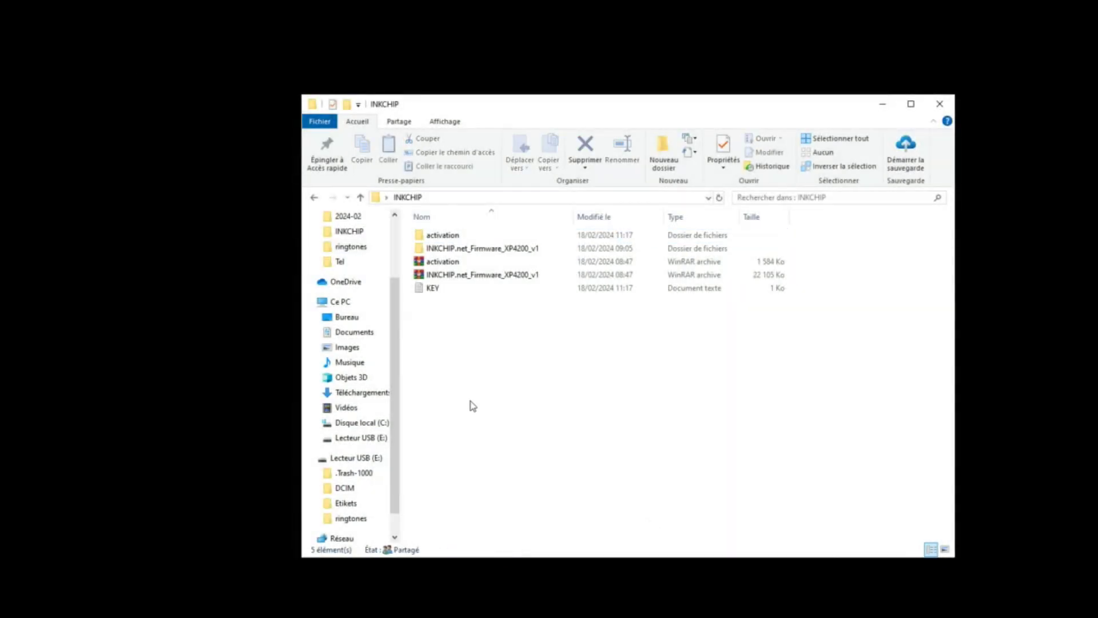
pyautogui.click(432, 289)
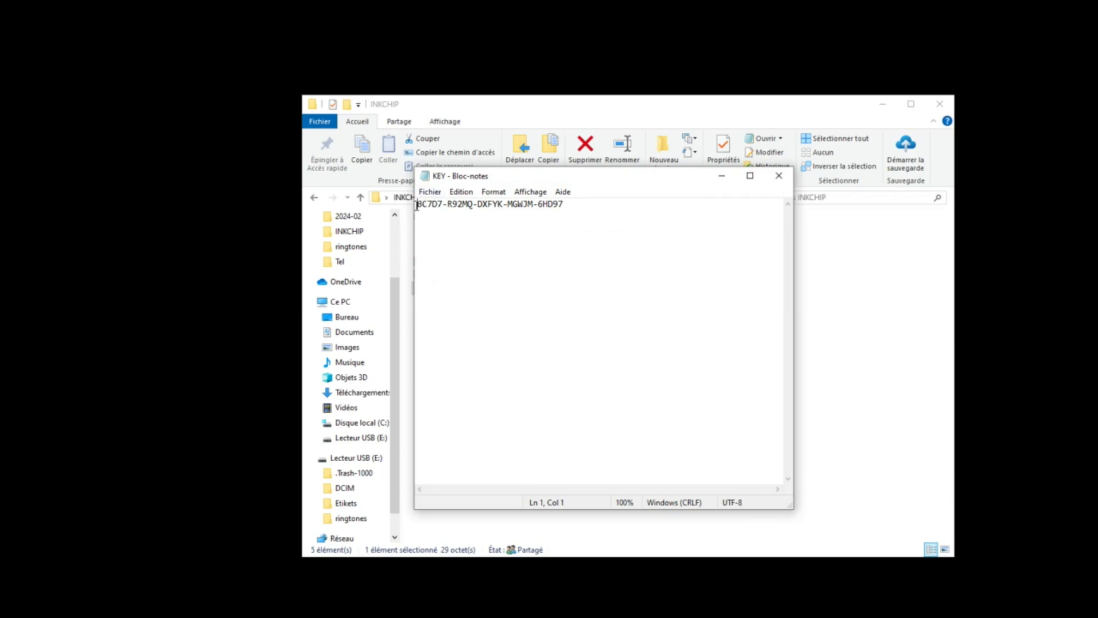
pyautogui.rightClick(549, 205)
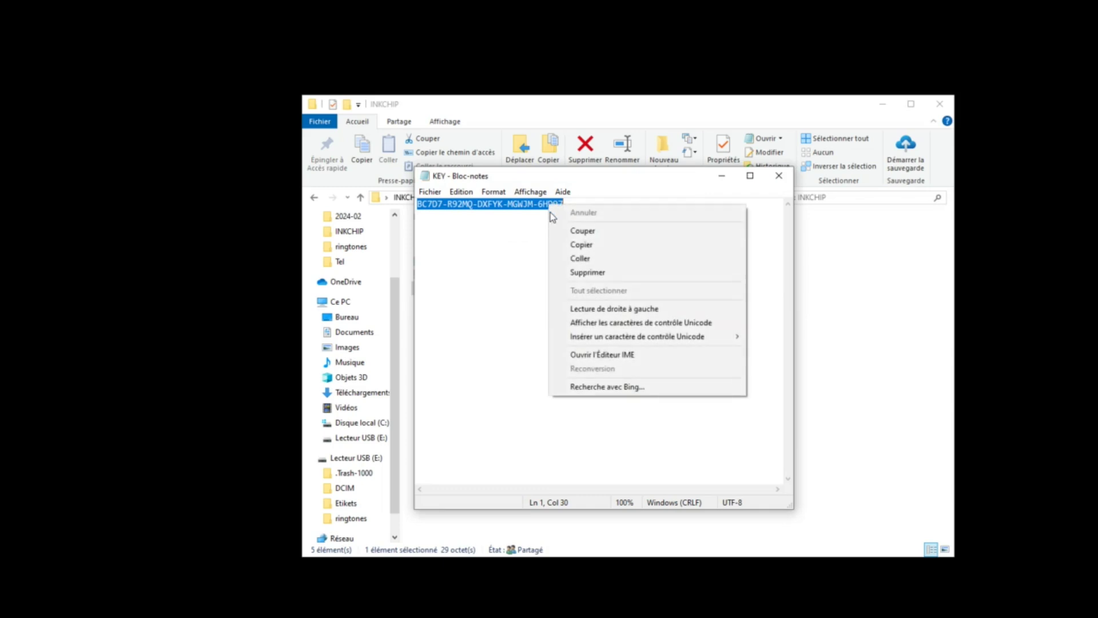
pyautogui.click(579, 245)
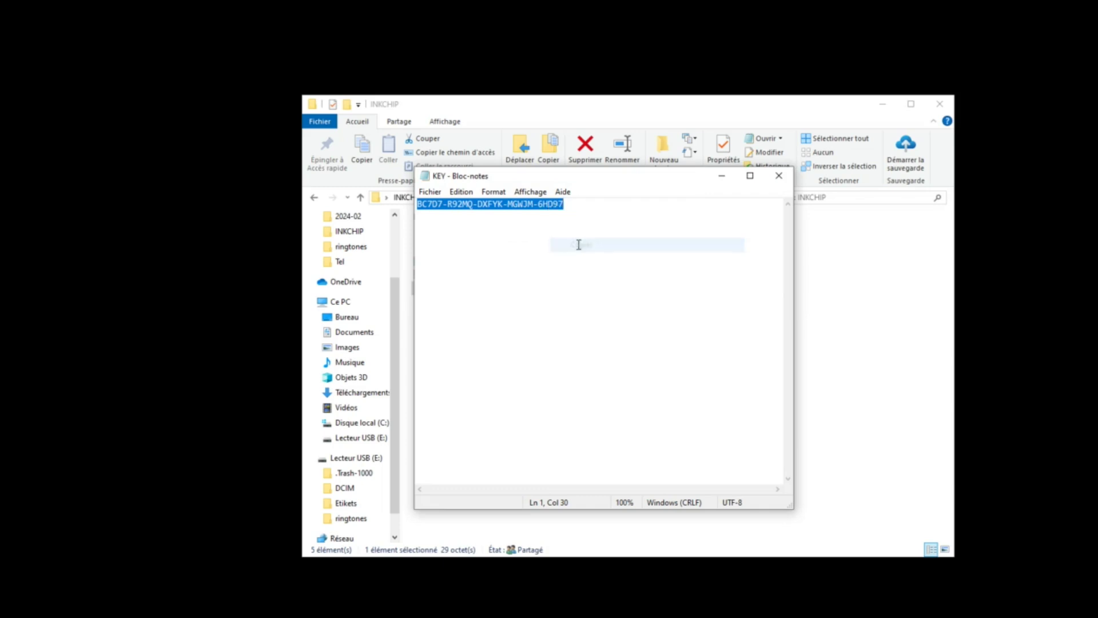
pyautogui.click(722, 178)
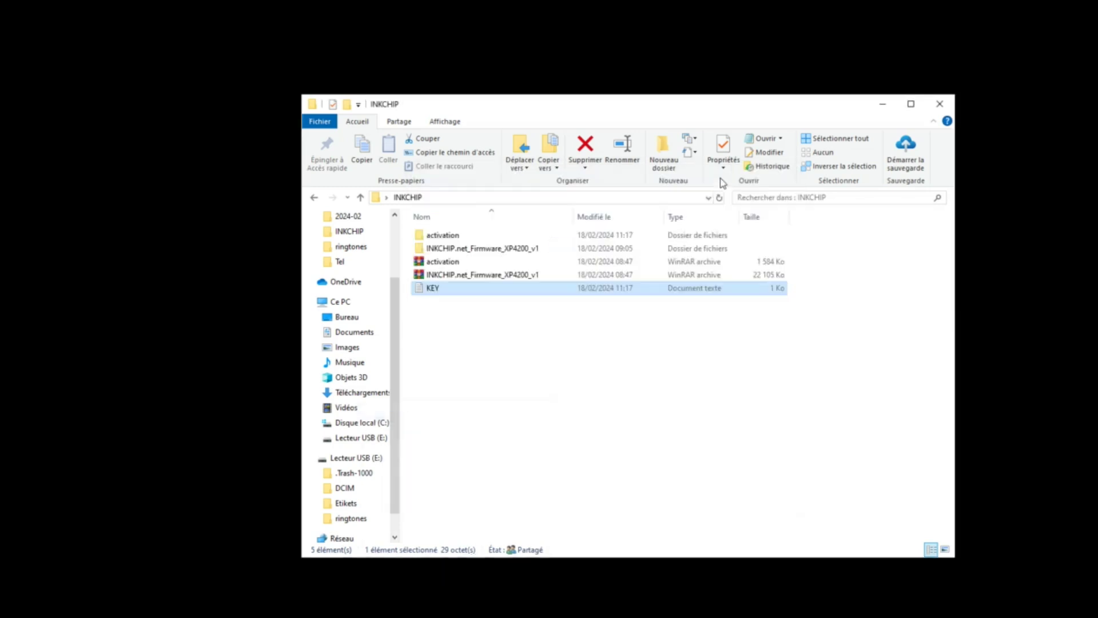
# Step: Launch the activation application from the activation folder, set its language to English and keep the USB001 XP-4200 Series printer selected
pyautogui.doubleClick(451, 237)
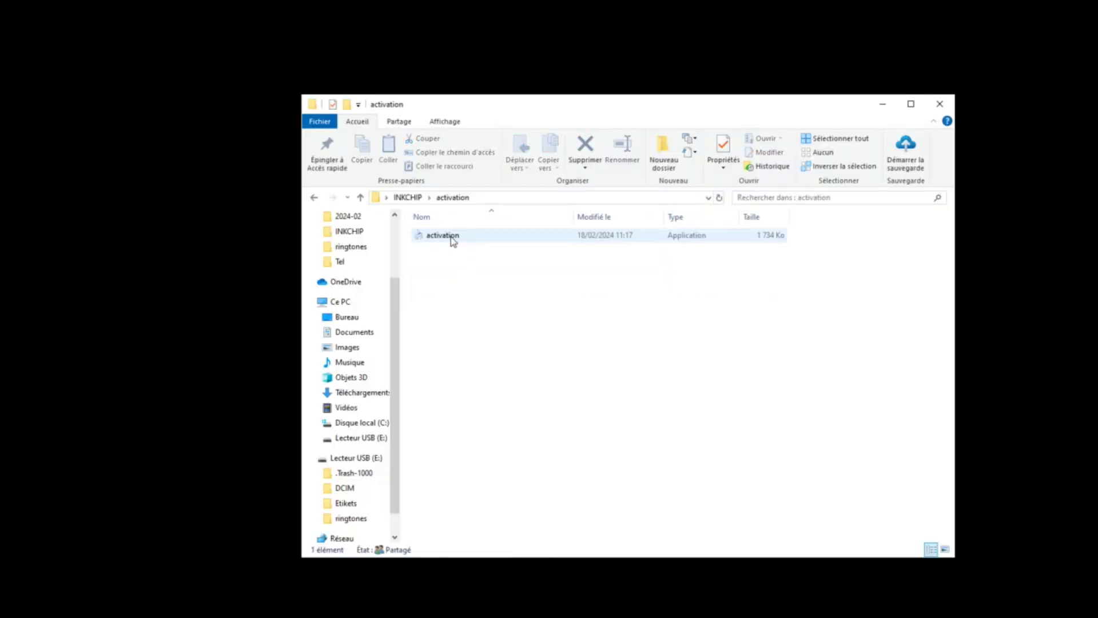
pyautogui.doubleClick(452, 238)
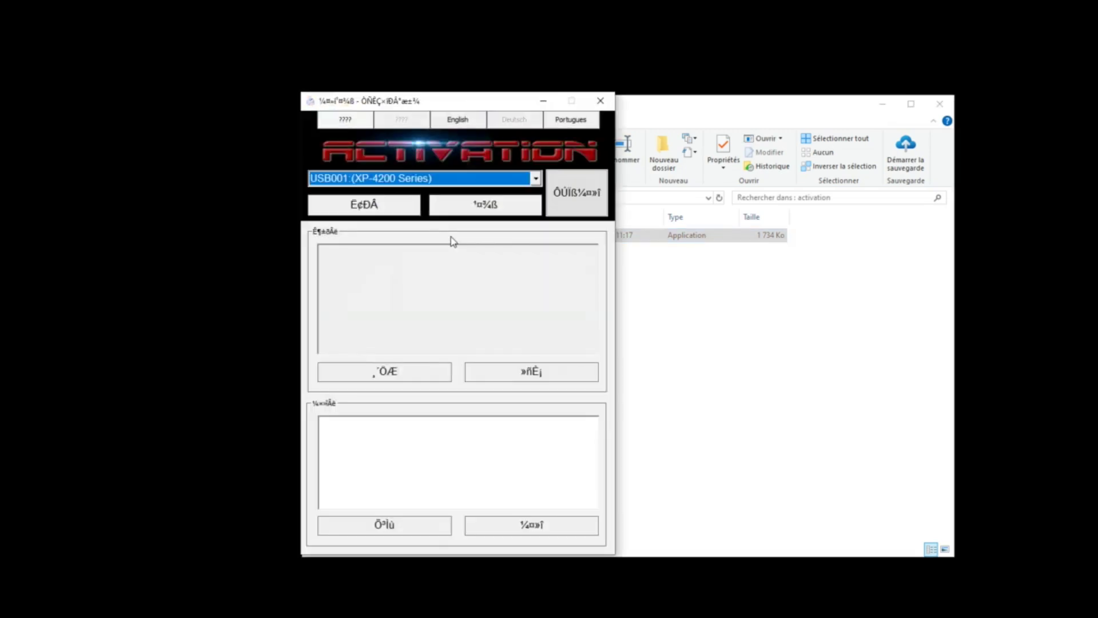
pyautogui.click(452, 121)
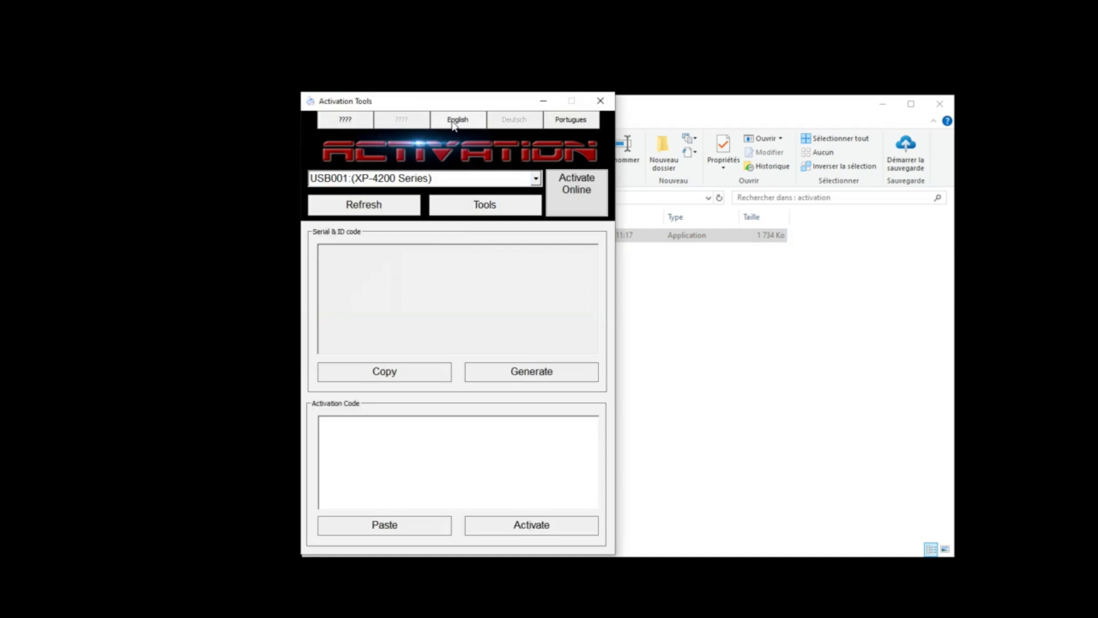
pyautogui.click(537, 178)
pyautogui.click(537, 178)
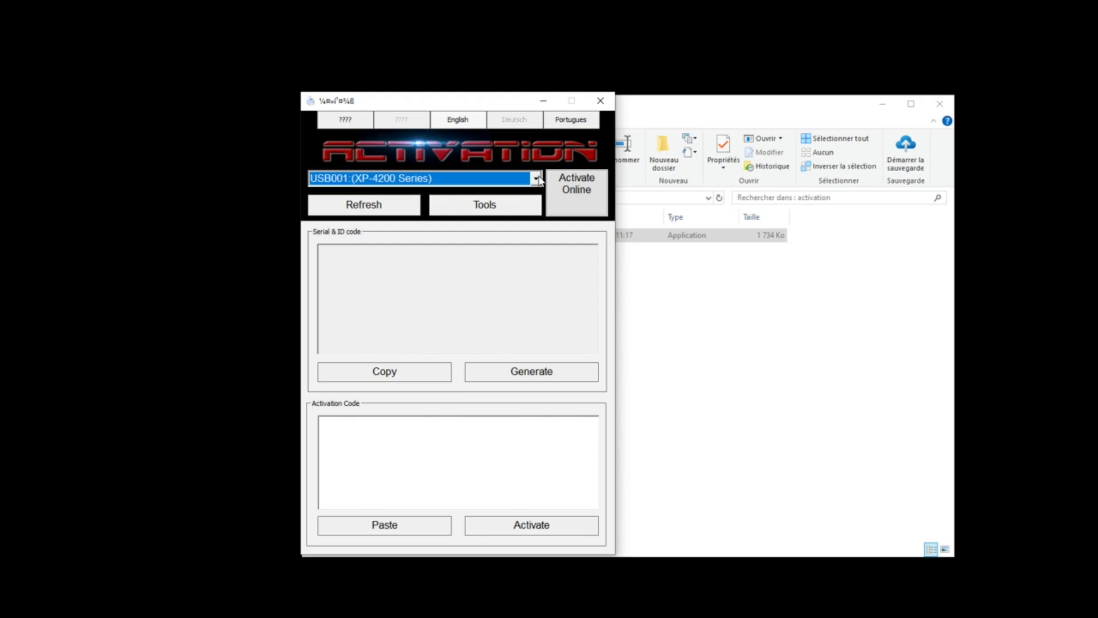
# Step: Activate the XP-4200 printer online by pasting the copied activation key as the SN, and close the completion message
pyautogui.click(577, 199)
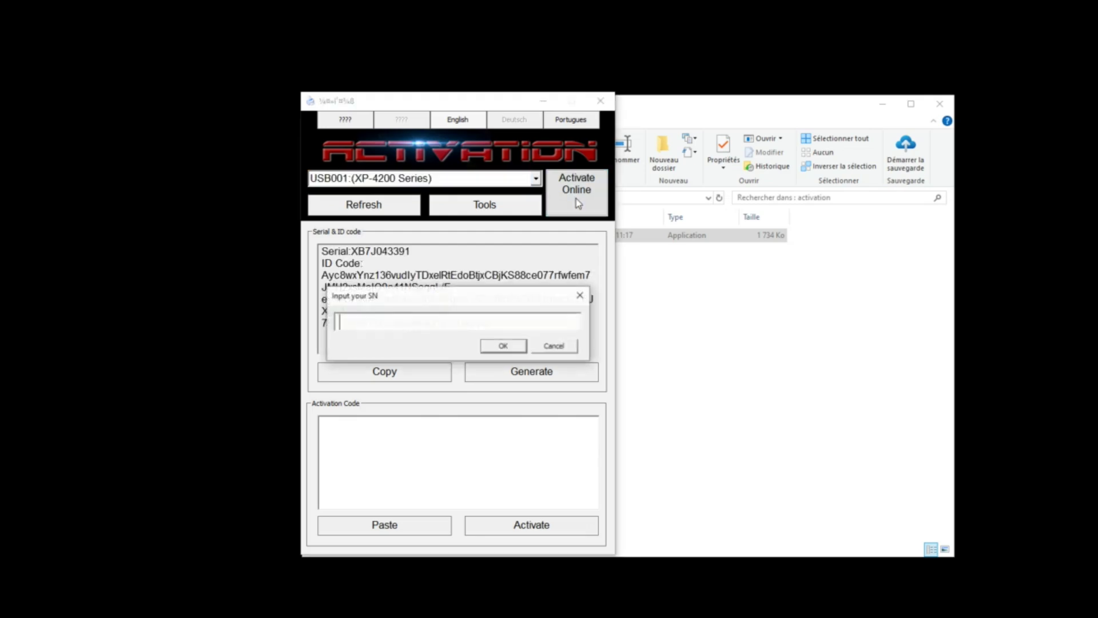
pyautogui.rightClick(388, 325)
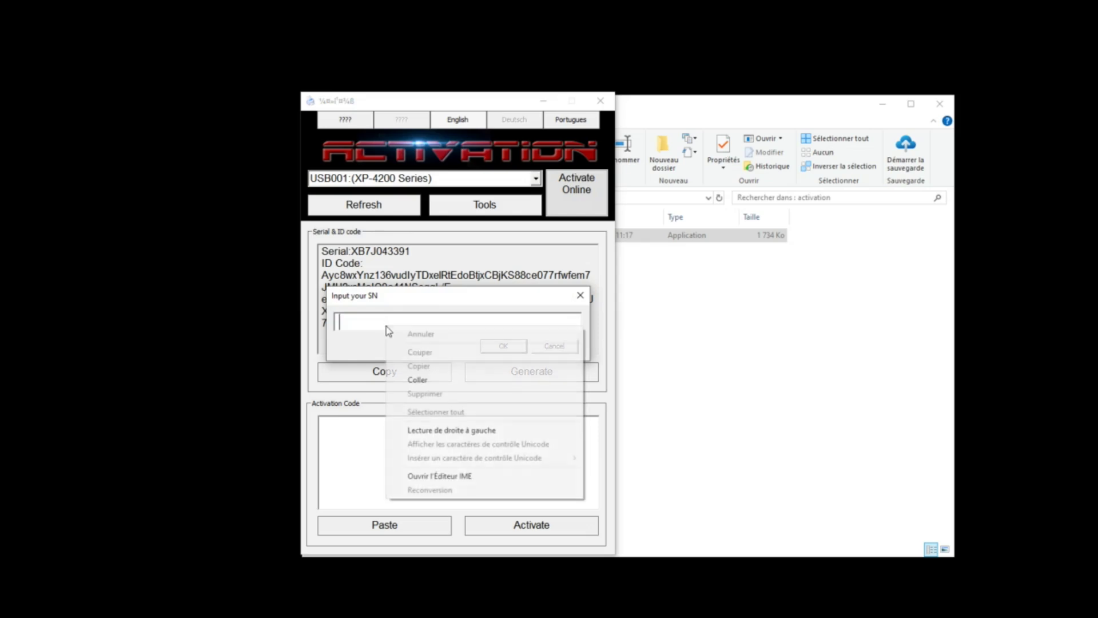
pyautogui.click(417, 380)
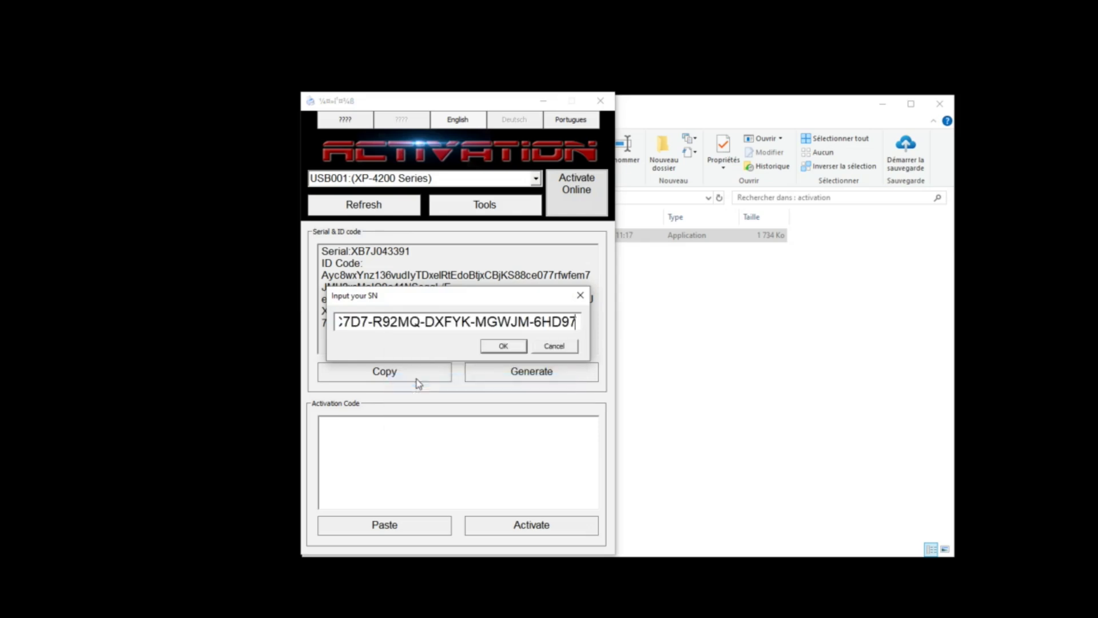
pyautogui.click(501, 346)
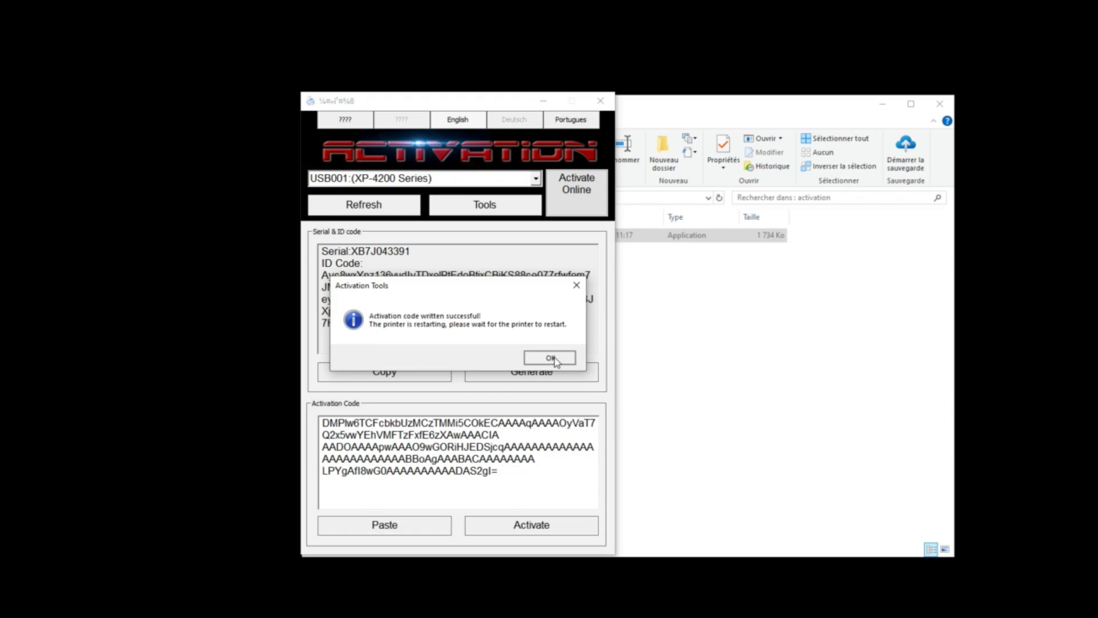
pyautogui.click(551, 358)
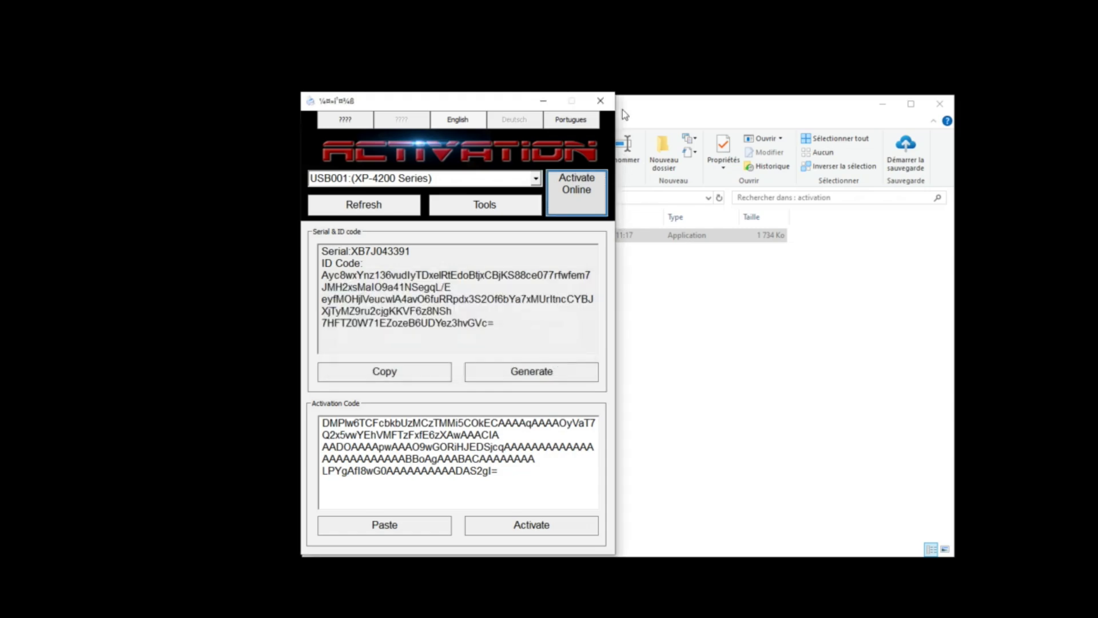